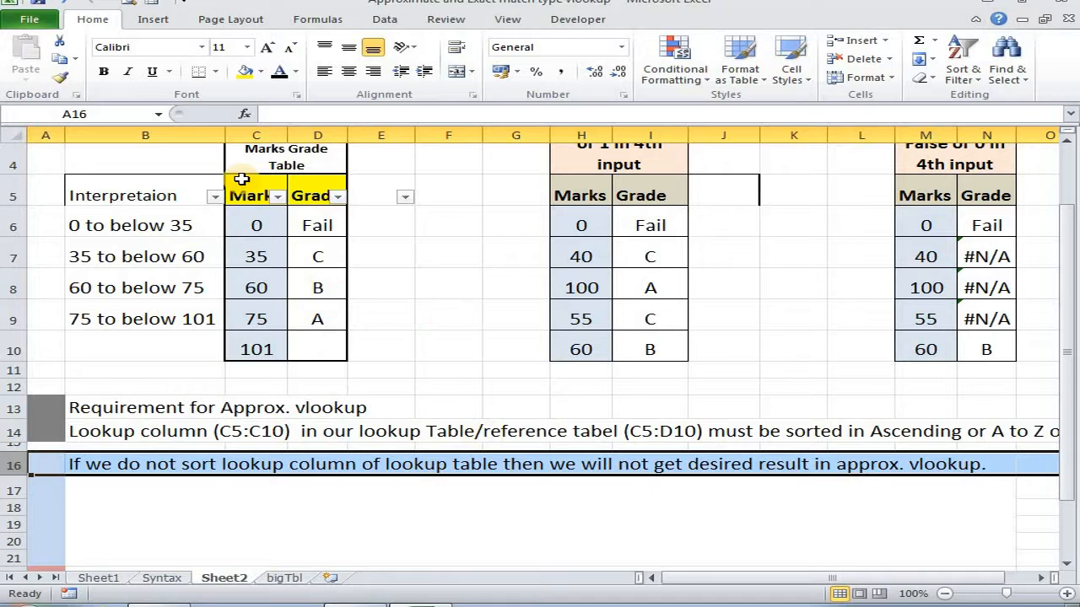
Sort the Marks Grade Table in descending order using the filter of the blank-headed column E
drag(242, 178, 275, 346)
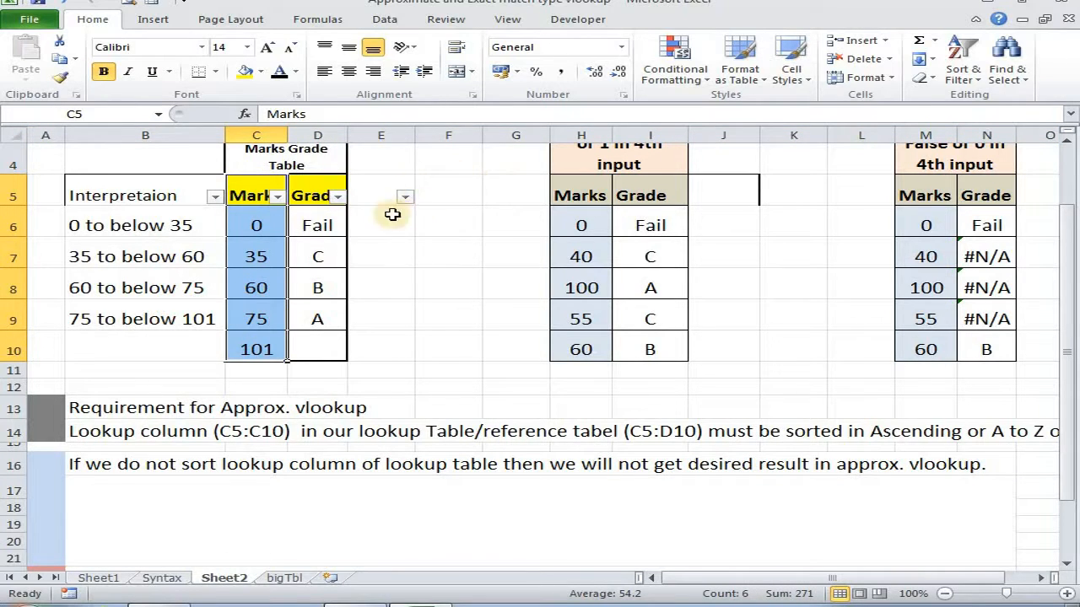
click(245, 195)
drag(245, 195, 253, 340)
drag(255, 189, 257, 346)
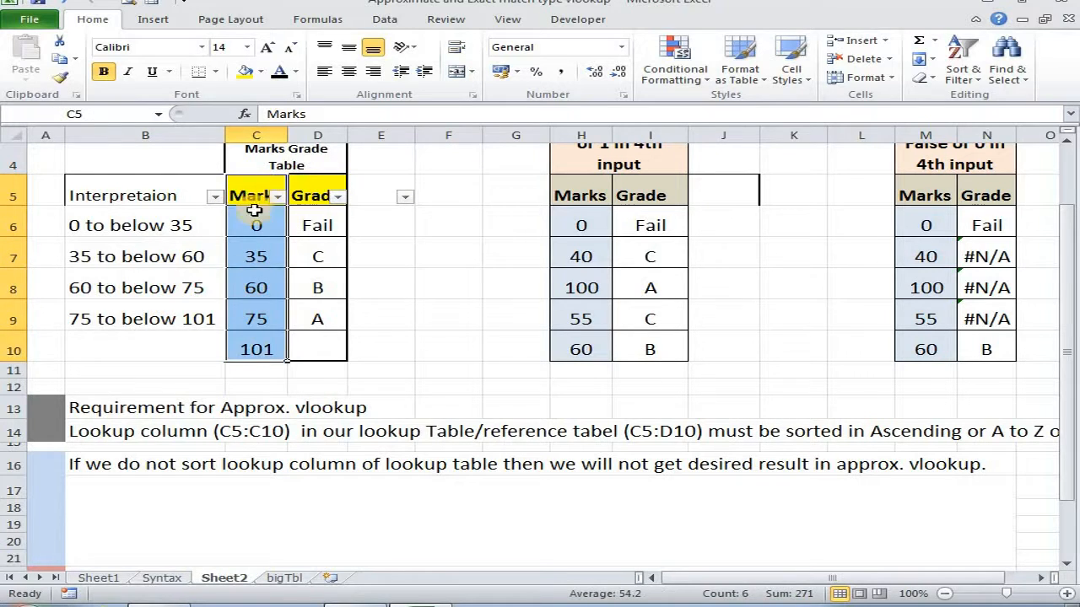
click(406, 198)
click(338, 235)
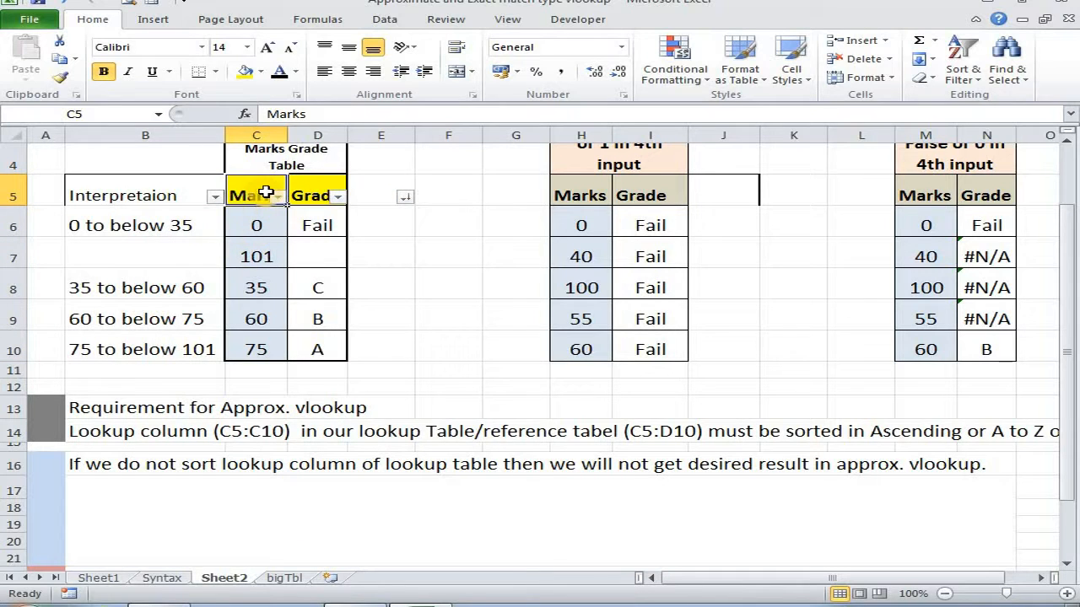
Sort the Marks column of the Marks Grade Table from smallest to largest
drag(257, 195, 256, 349)
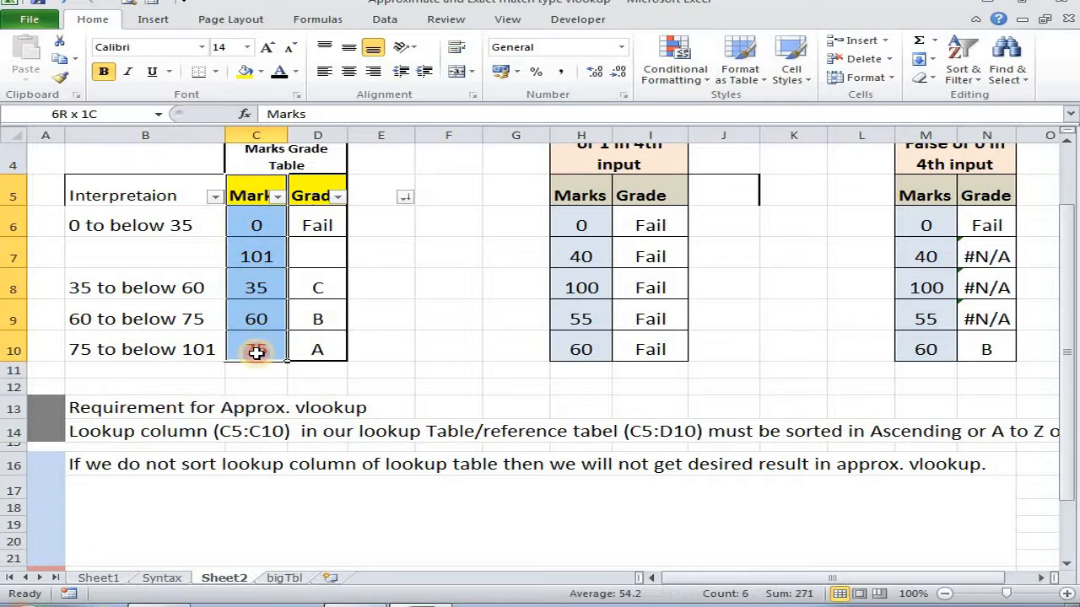
drag(270, 180, 267, 337)
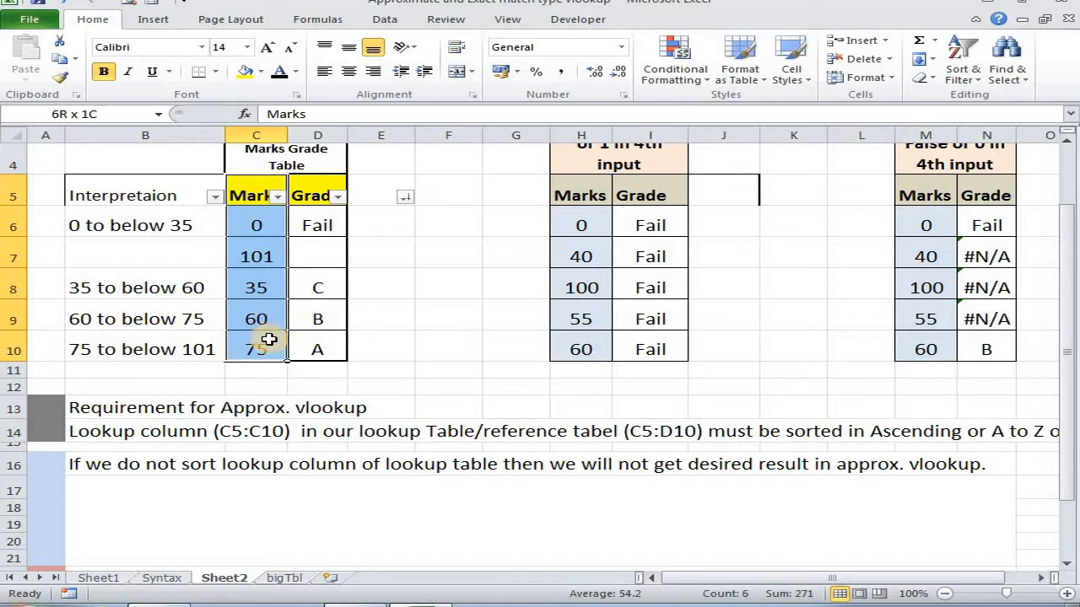
drag(594, 216, 582, 349)
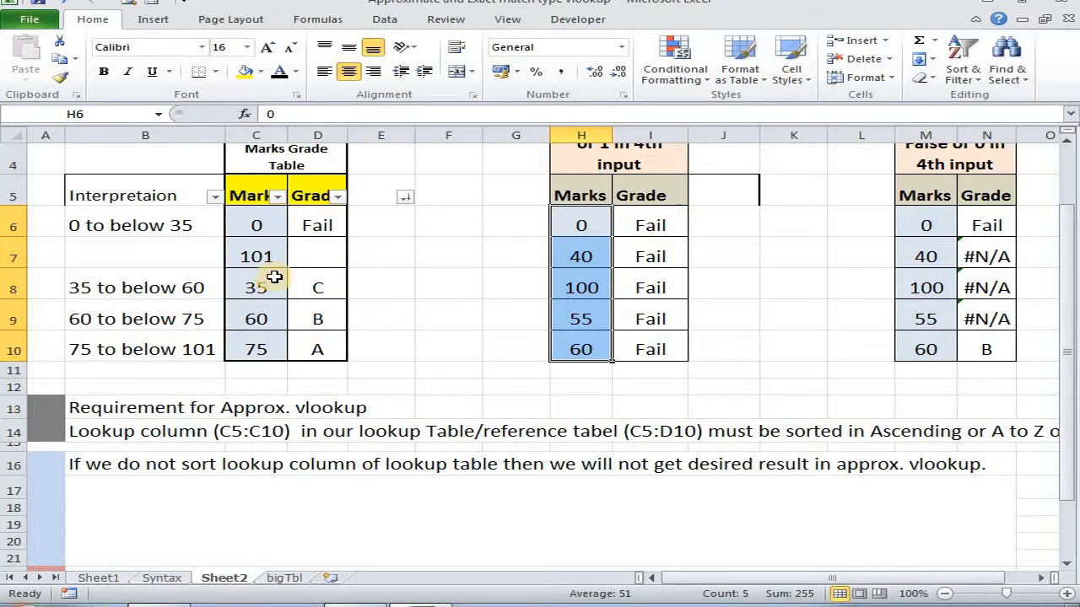
drag(253, 196, 256, 349)
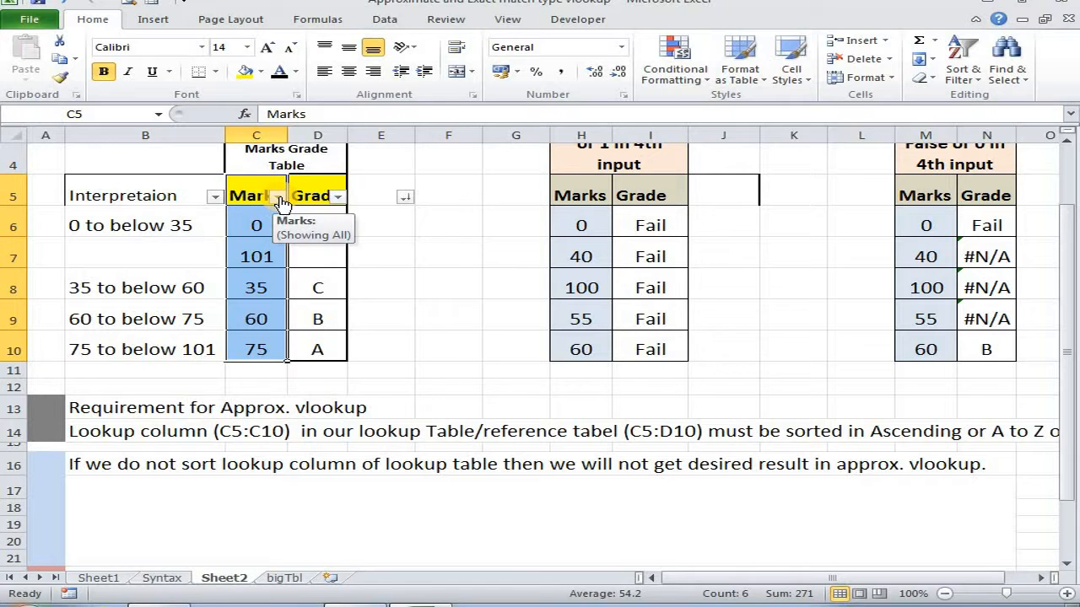
click(279, 199)
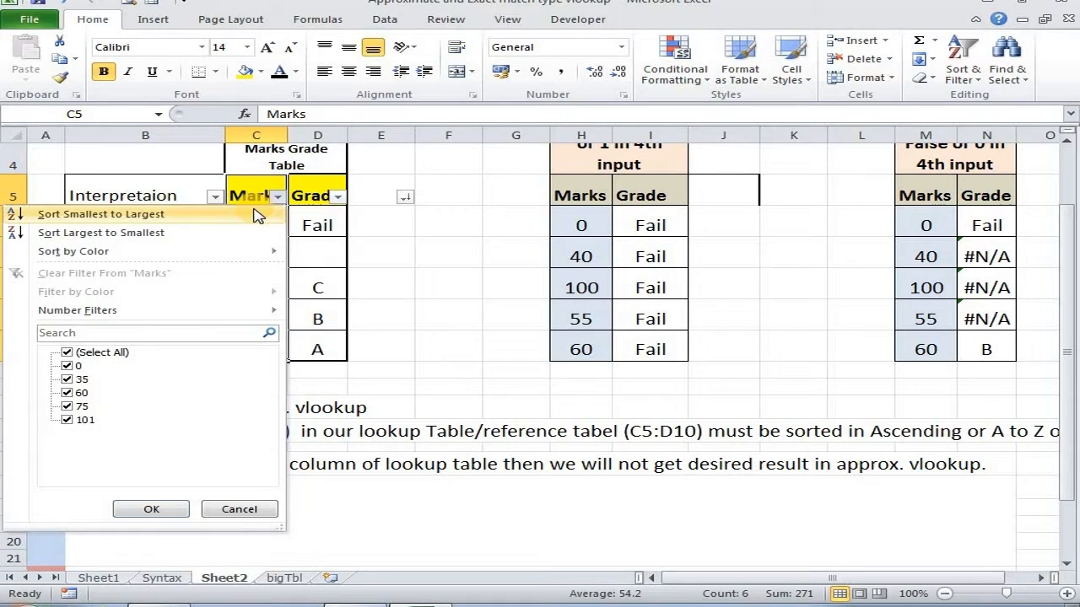
click(280, 215)
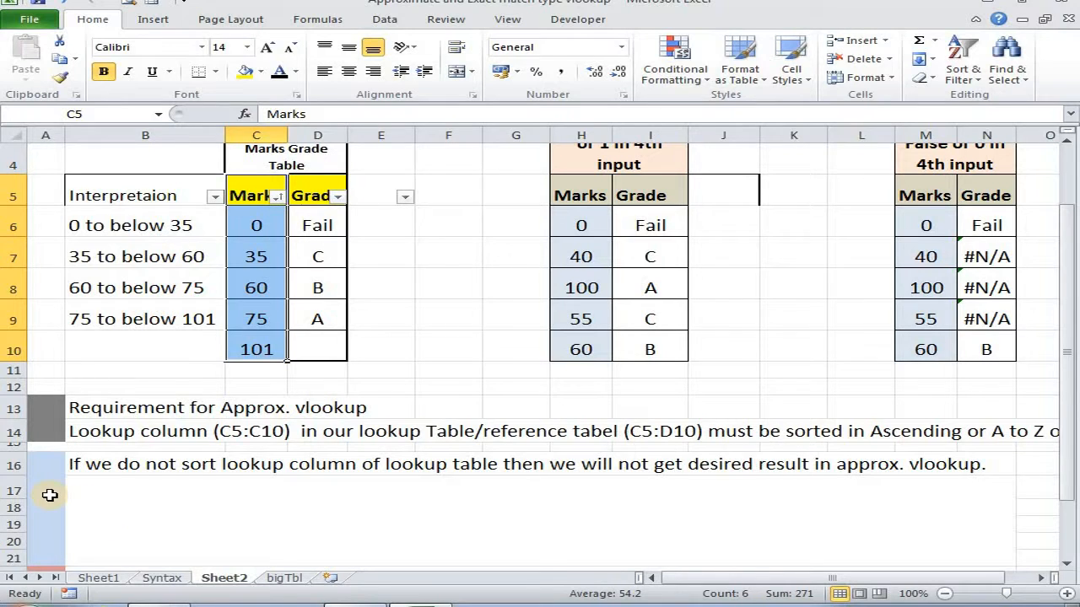
Apply a black font color to the hidden exact match note in merged cell B17
click(36, 491)
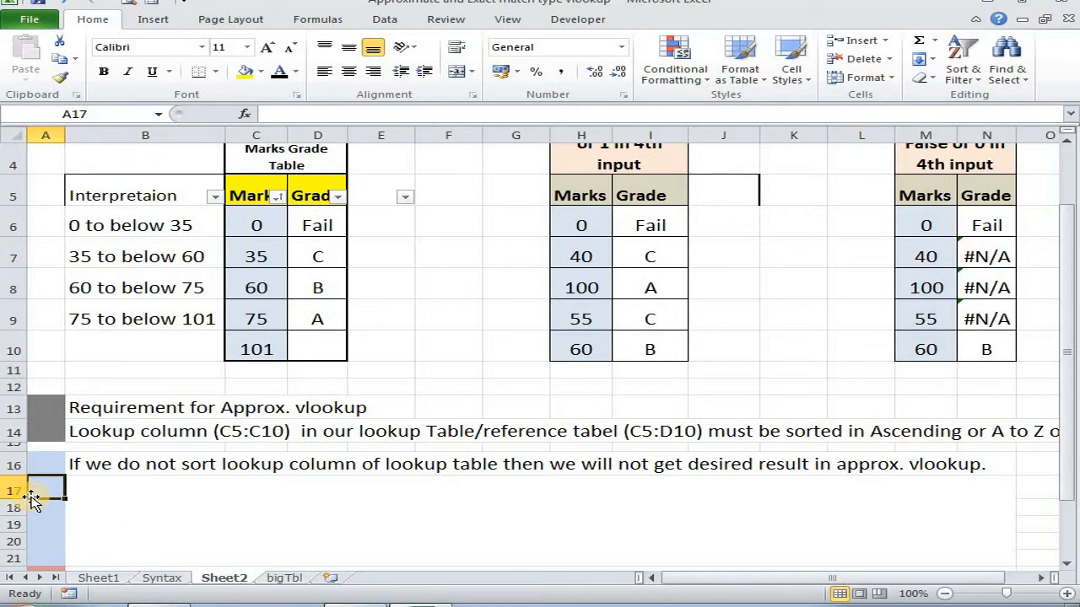
click(30, 499)
key(Right)
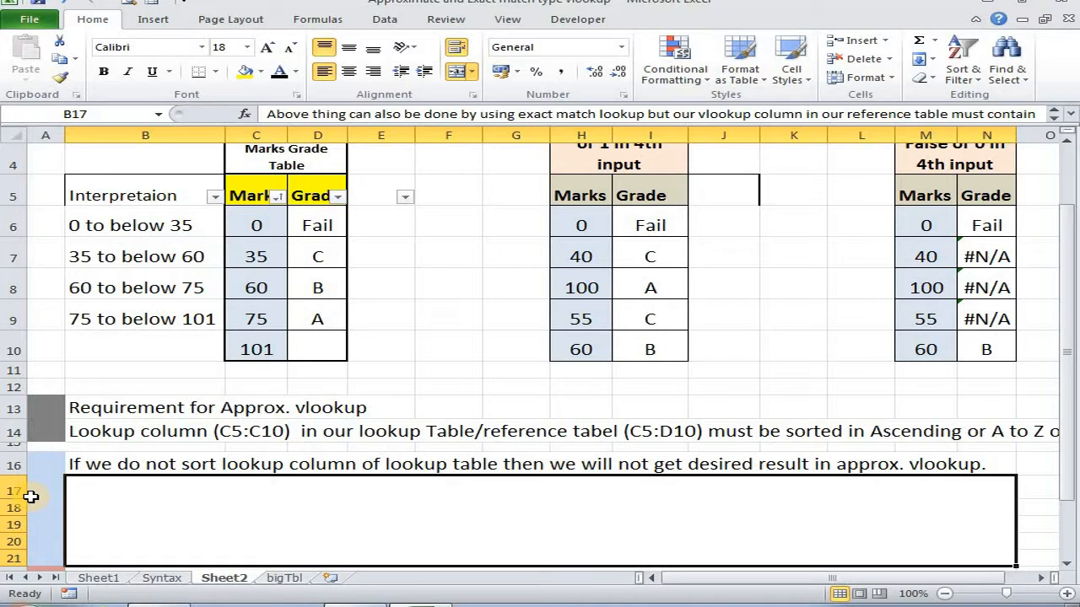
click(278, 71)
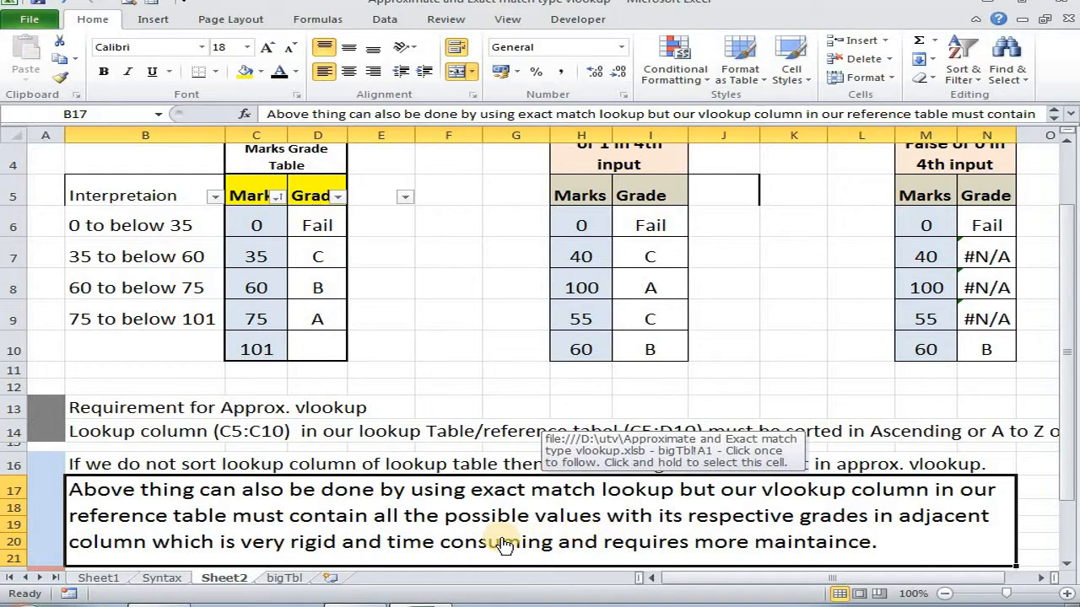
Follow the link in the B17 note to the bigTbl sheet and examine its full marks and grades list
click(580, 541)
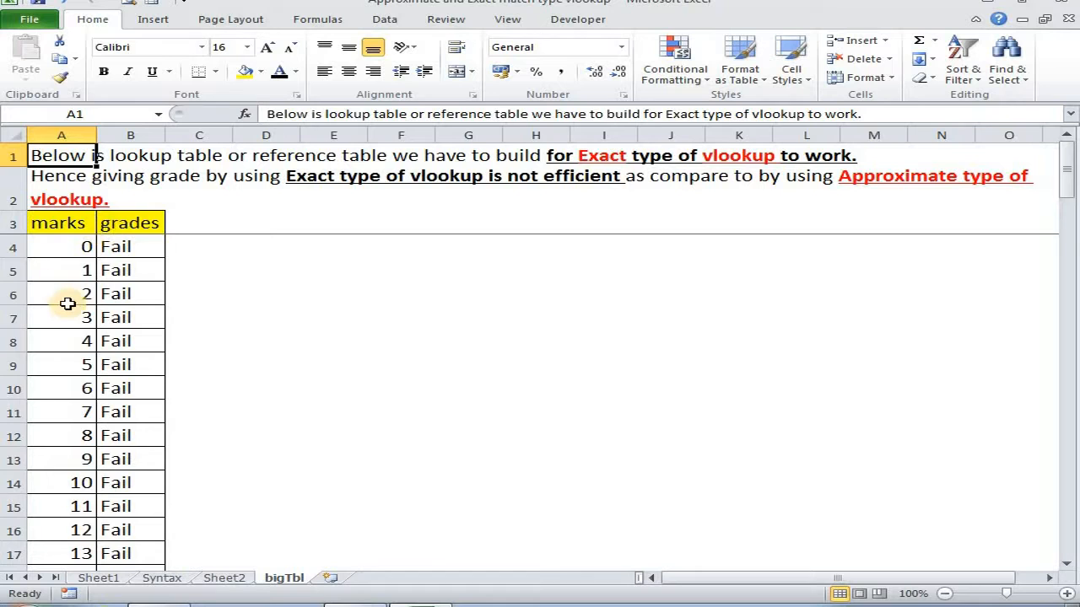
scroll(89, 436, down, 18)
scroll(92, 463, down, 3)
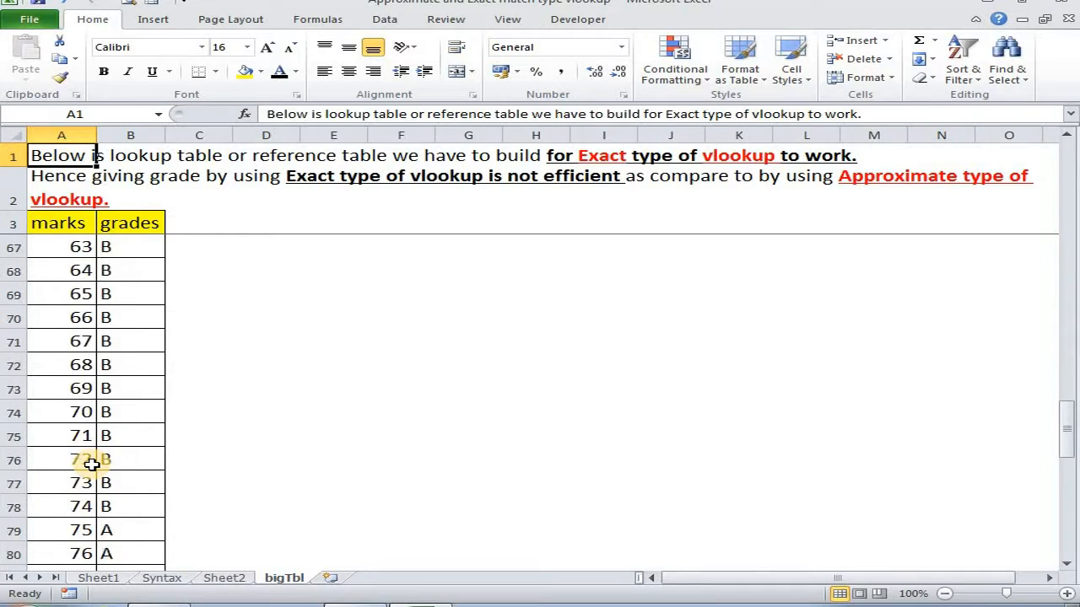
scroll(84, 455, up, 20)
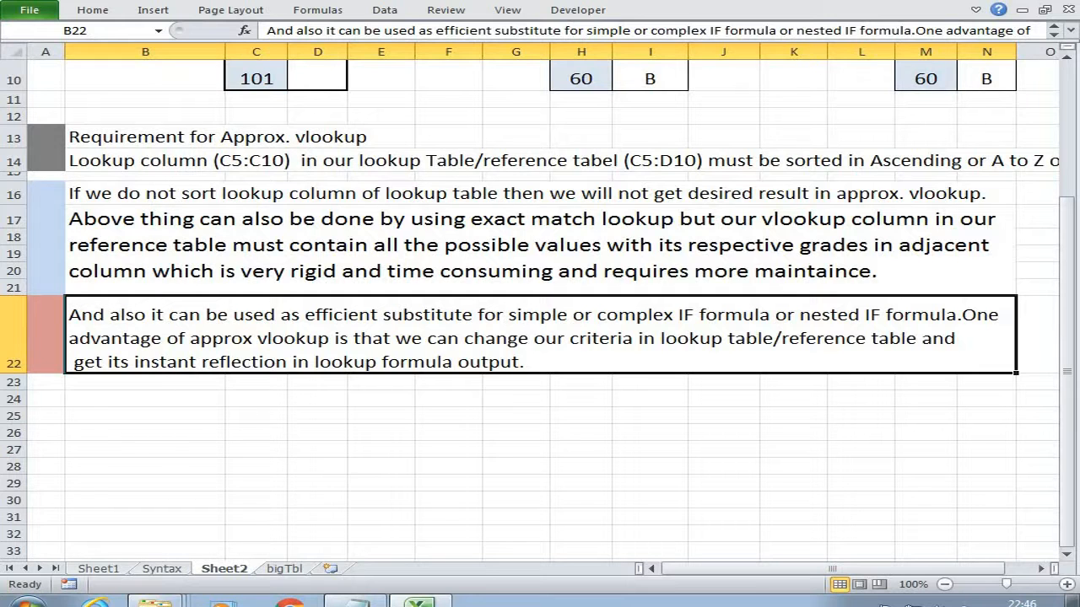
Apply a black font color to the hidden "Grade using if" column in J5:J10 on Sheet2
scroll(540, 303, up, 3)
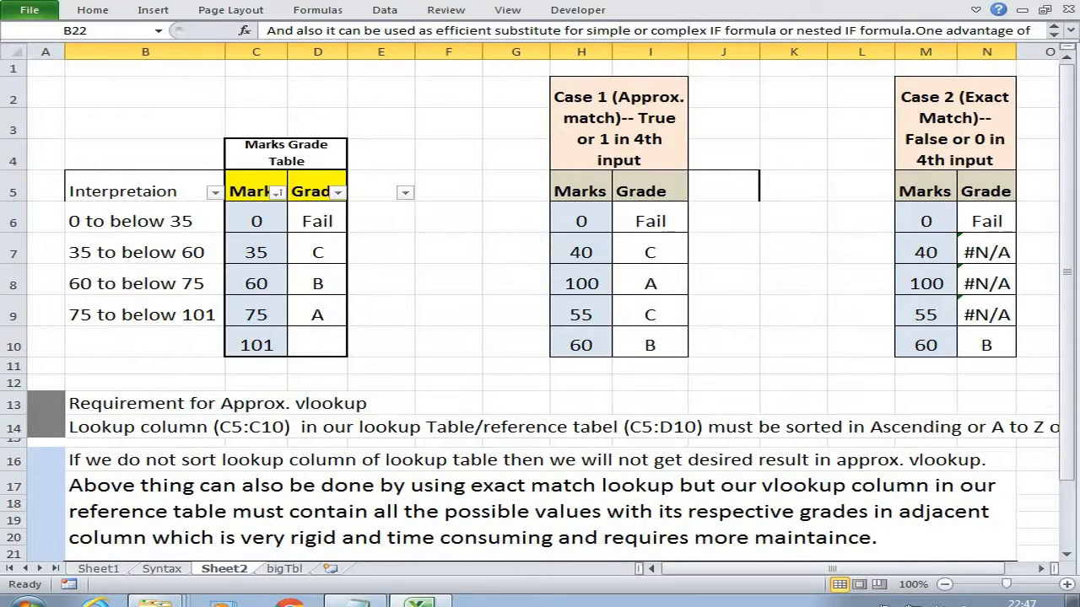
drag(723, 187, 724, 345)
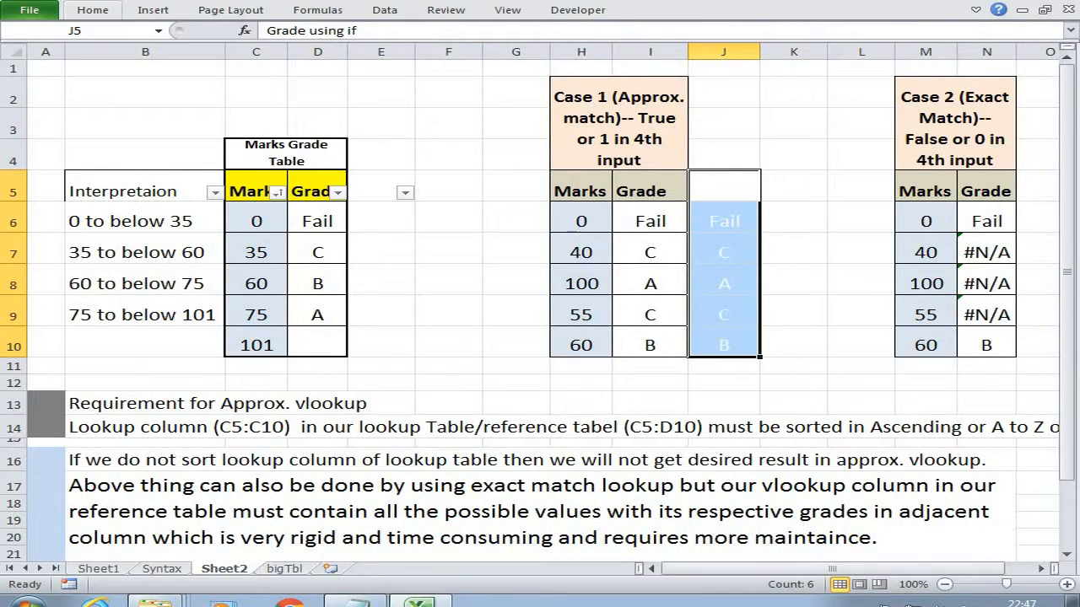
click(93, 10)
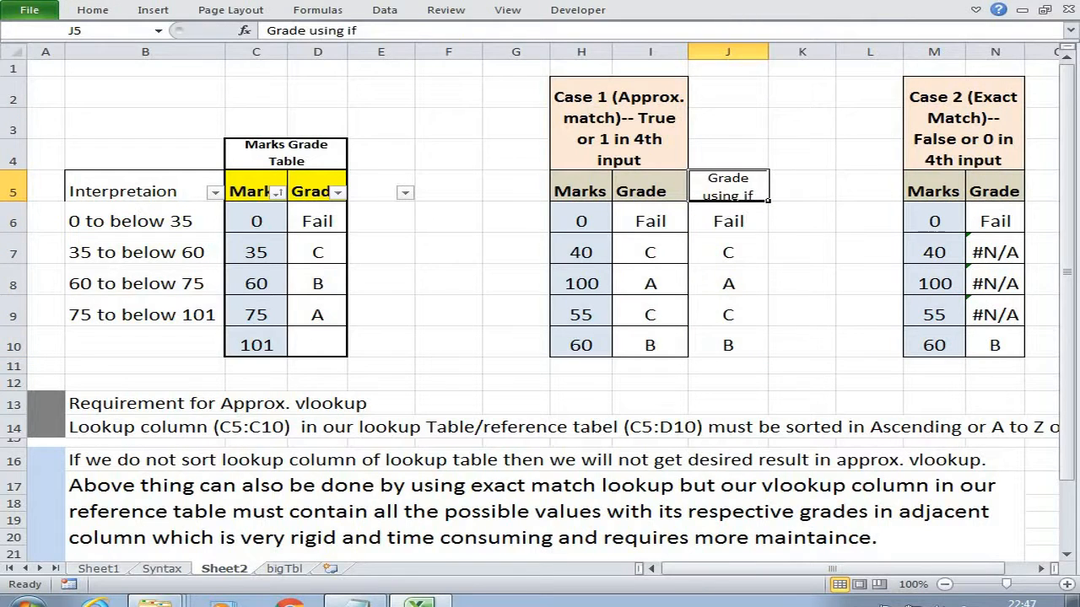
Examine the nested IF formula in J6 against the approximate VLOOKUP in I6 and the lookup table's Marks column
click(728, 220)
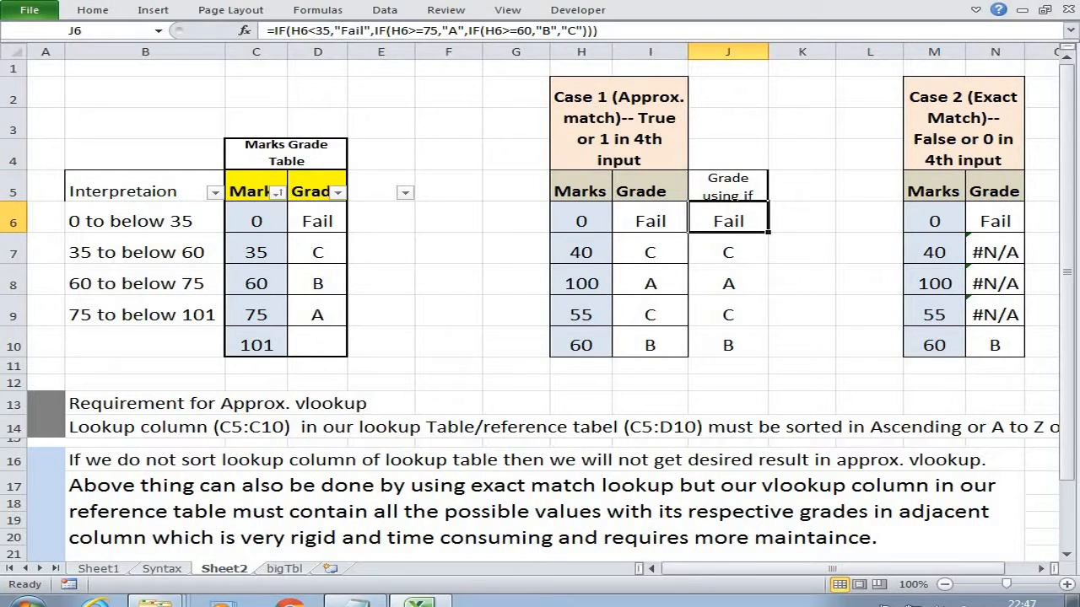
click(649, 220)
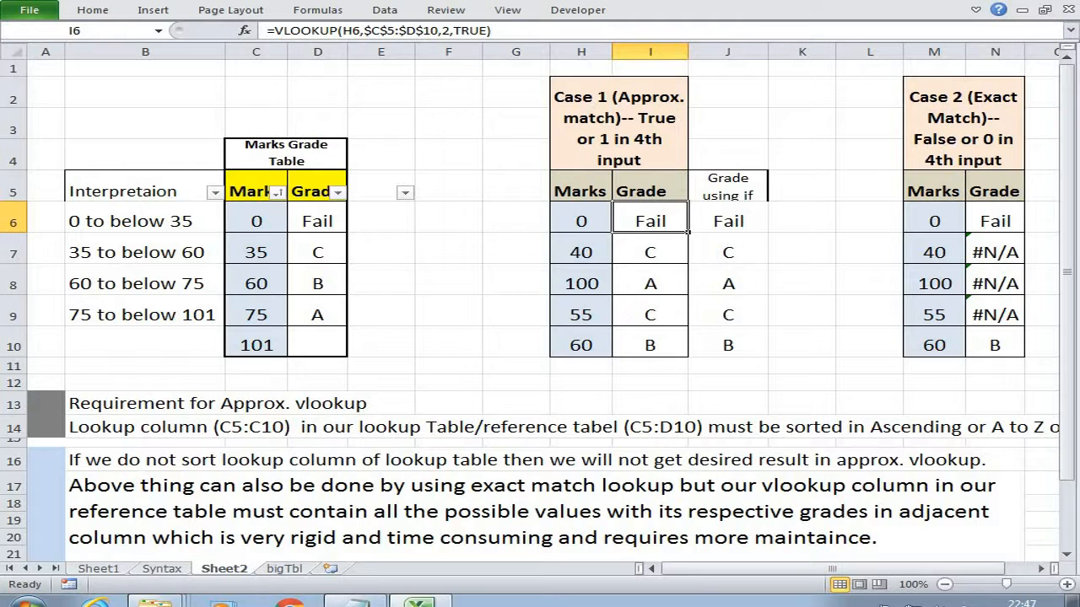
click(734, 221)
double_click(739, 221)
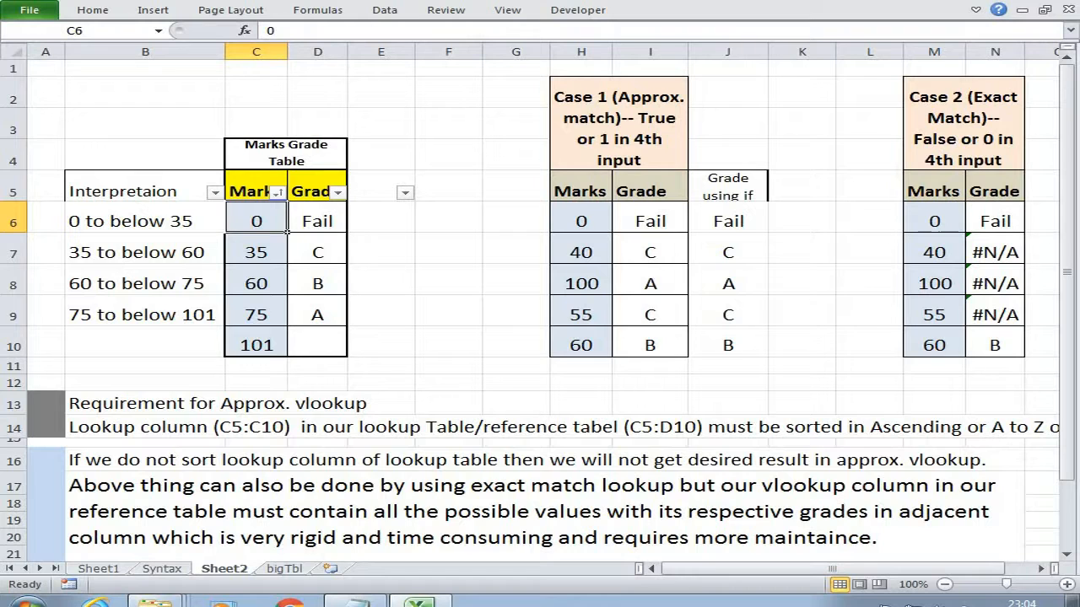
drag(258, 192, 287, 356)
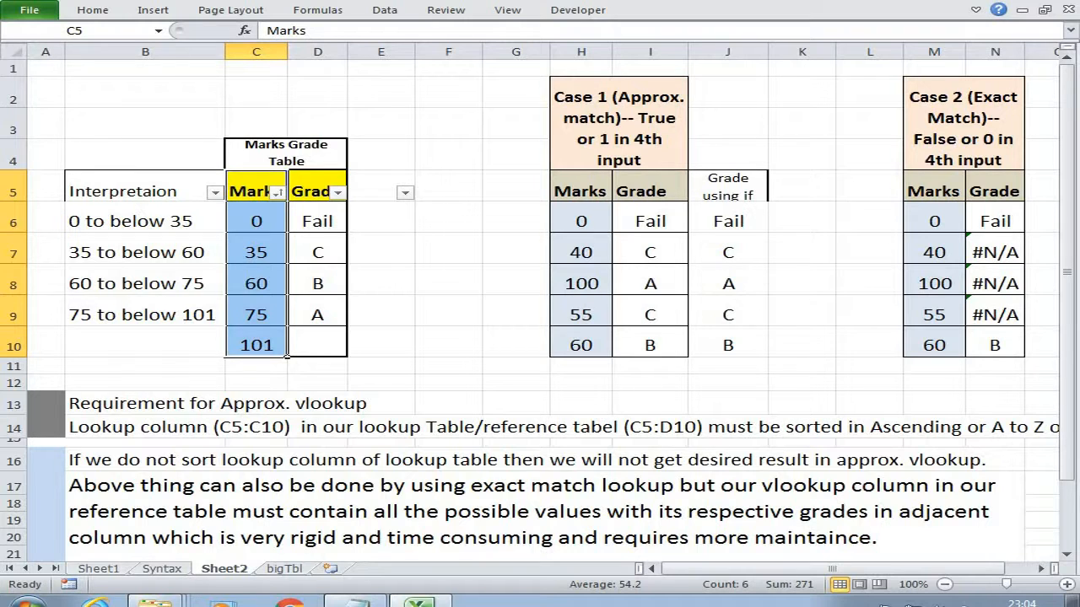
double_click(728, 221)
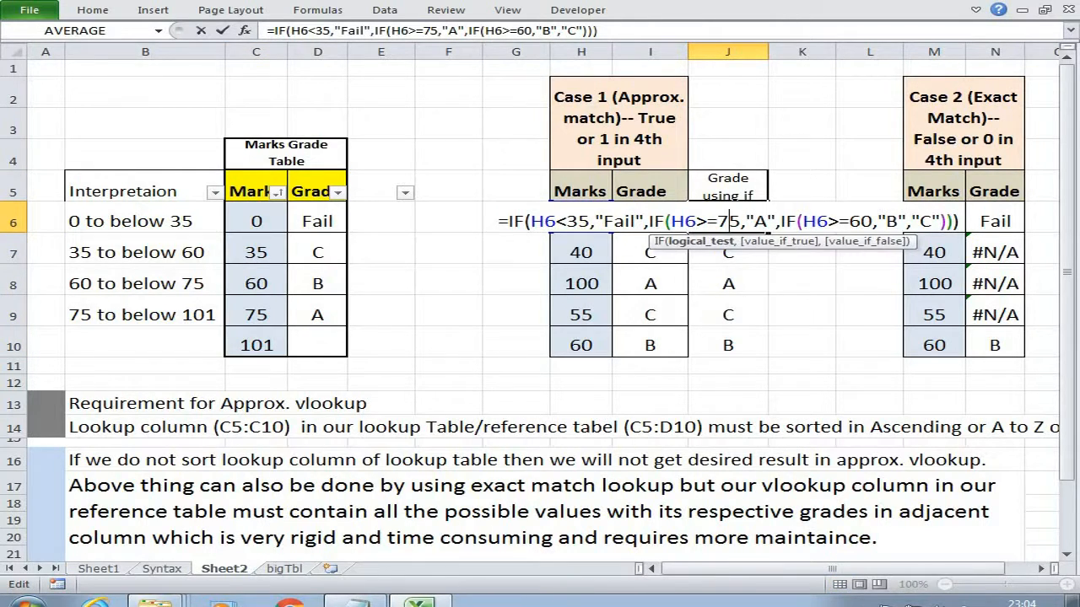
key(Return)
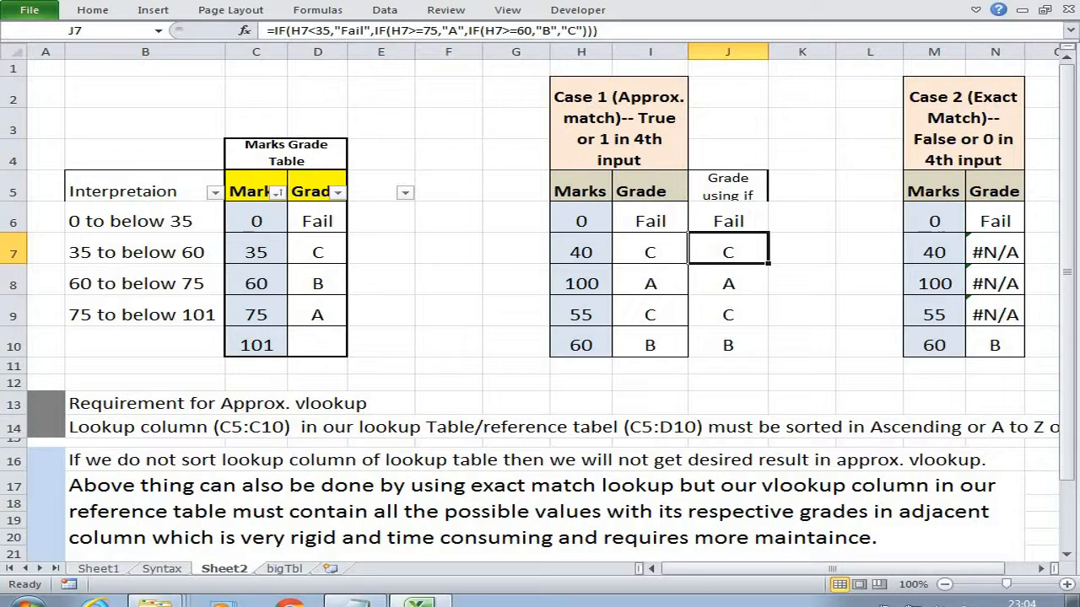
Set the lower mark limit for grade C in cell C7 to 50
click(285, 261)
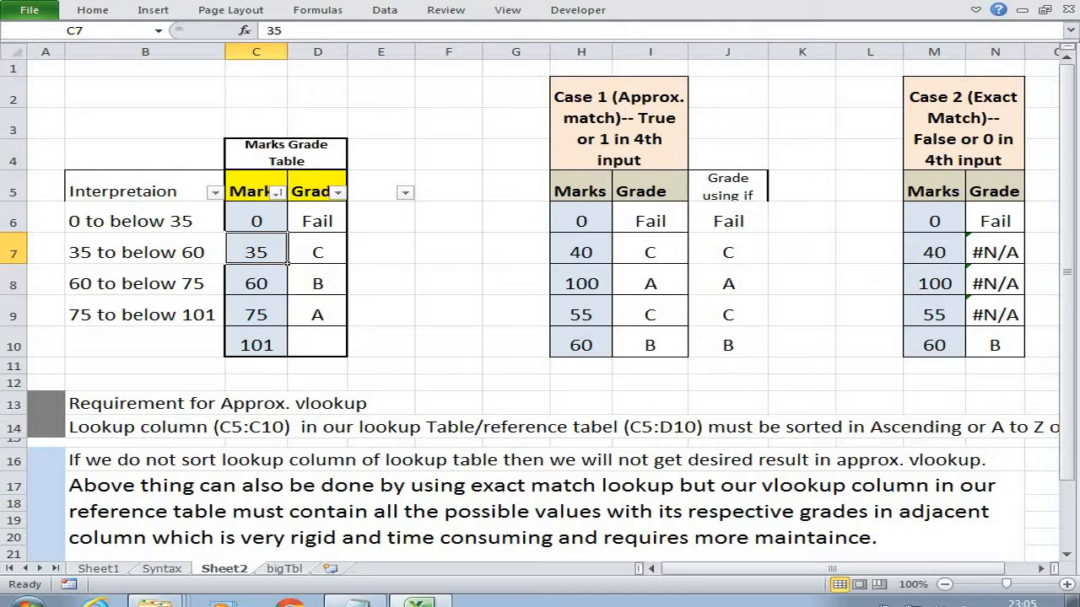
text(50)
key(Return)
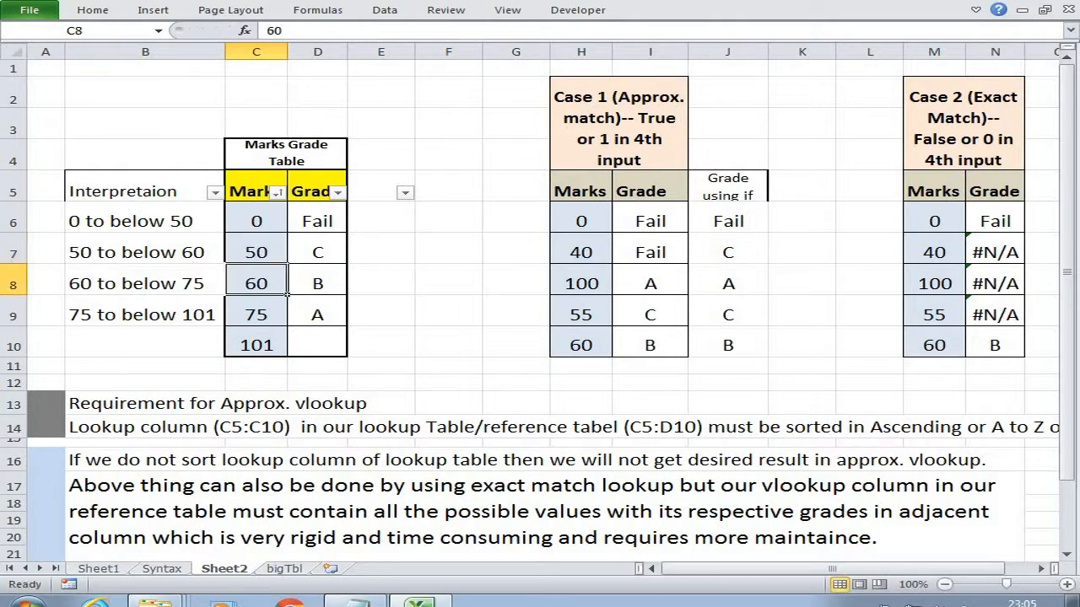
Check the VLOOKUP grade in I7 for the mark in H7 against the criteria and grades in the Marks Grade Table
click(582, 252)
click(651, 252)
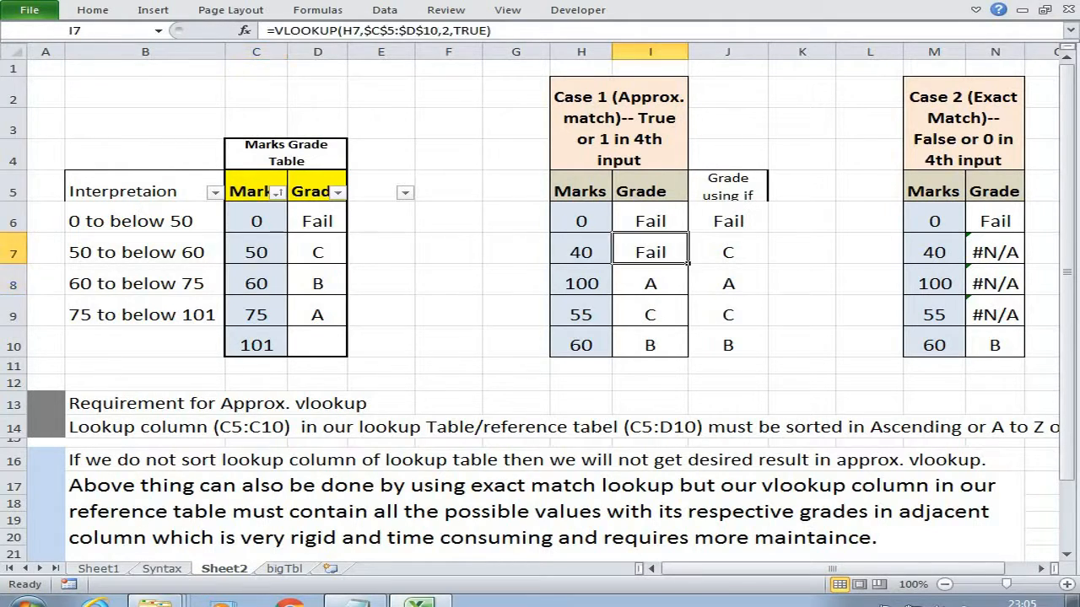
click(581, 253)
click(651, 253)
click(581, 252)
click(650, 252)
drag(256, 152, 317, 345)
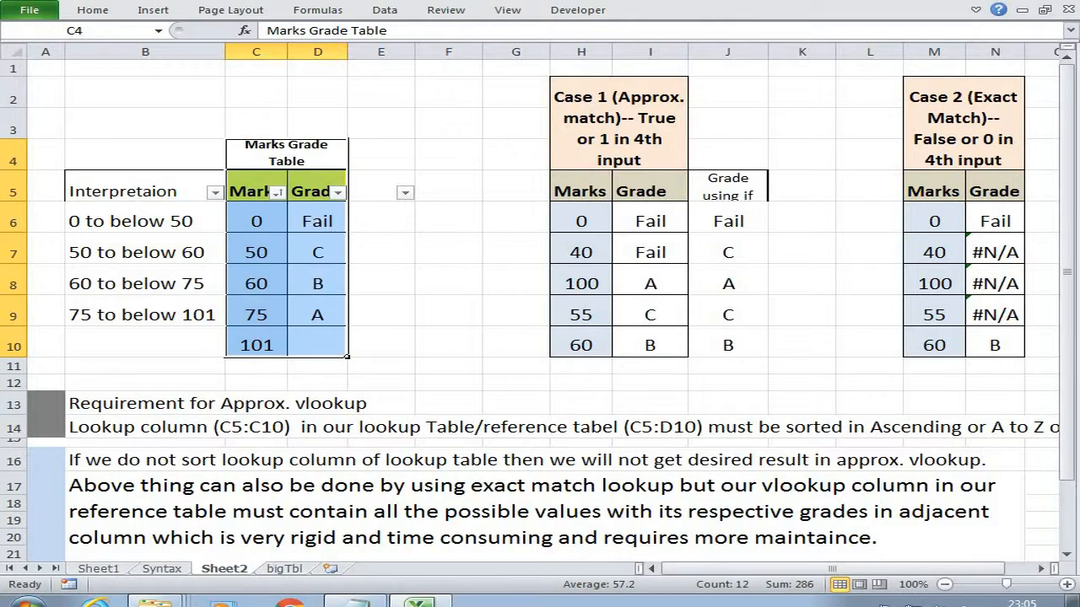
click(317, 283)
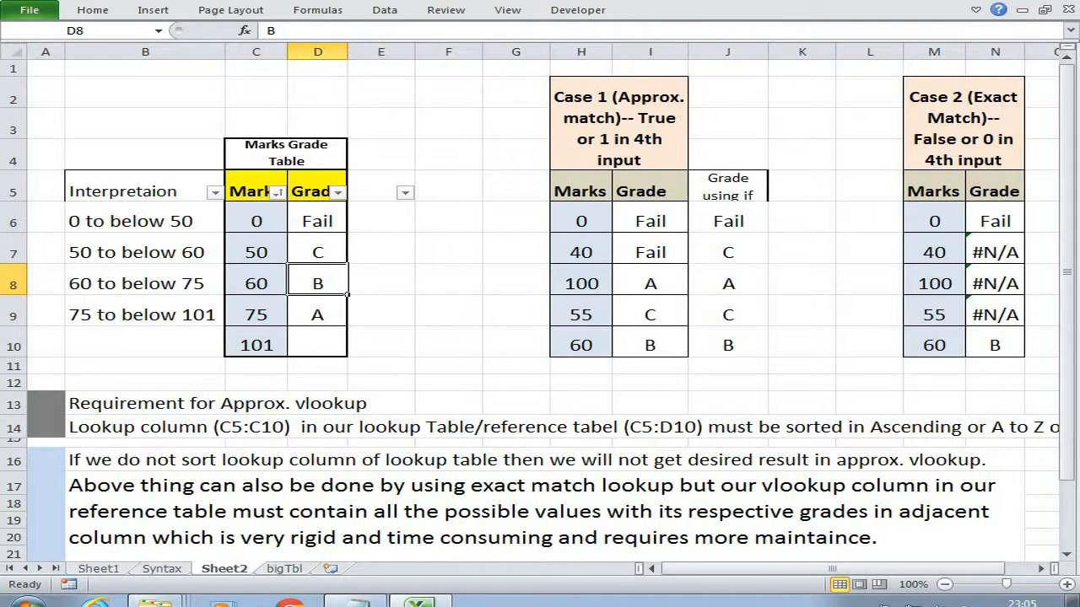
click(317, 315)
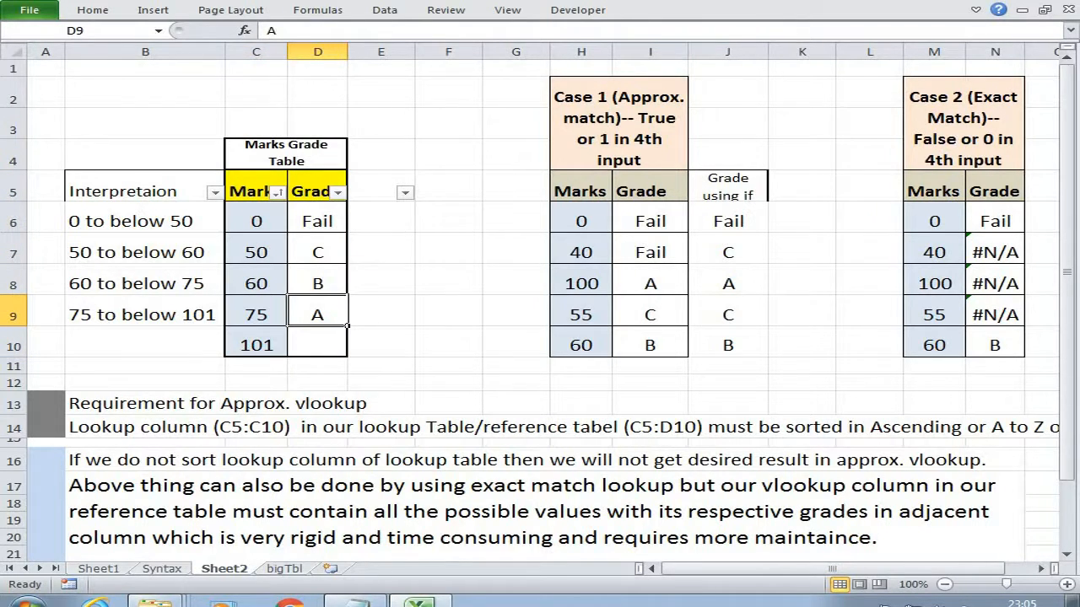
drag(317, 221, 317, 315)
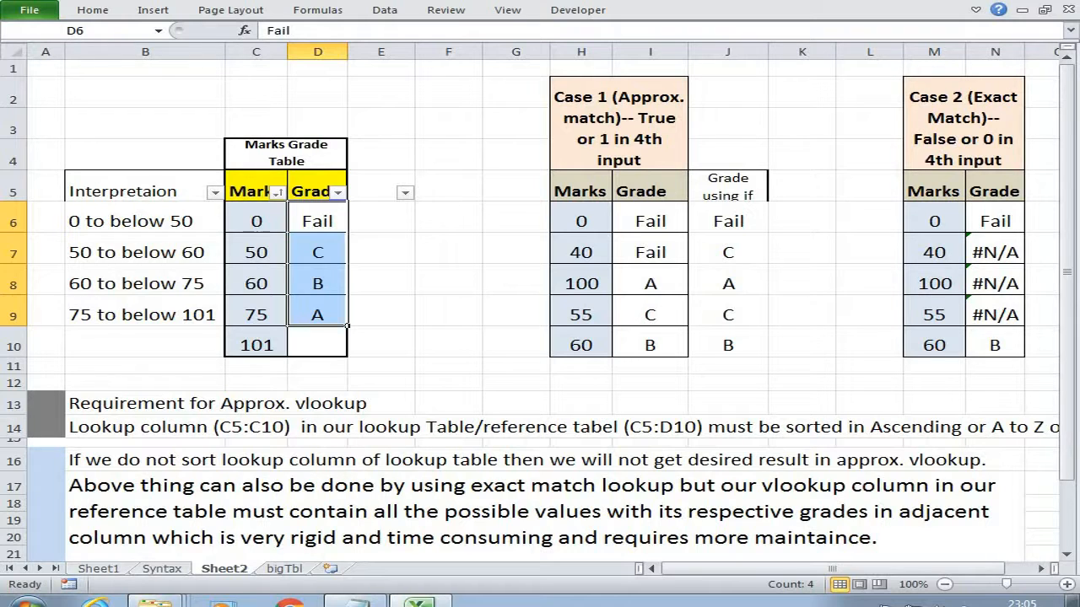
drag(285, 153, 314, 344)
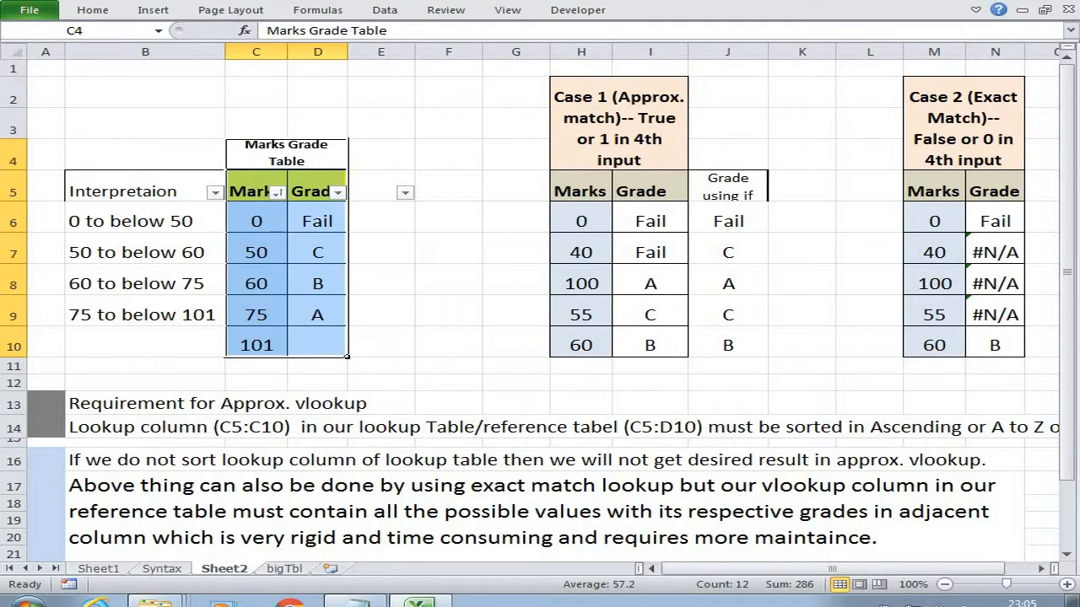
Review the criteria written inside the nested IF formula in J6 and compare them with the VLOOKUP results in H6:I7
click(728, 221)
double_click(739, 221)
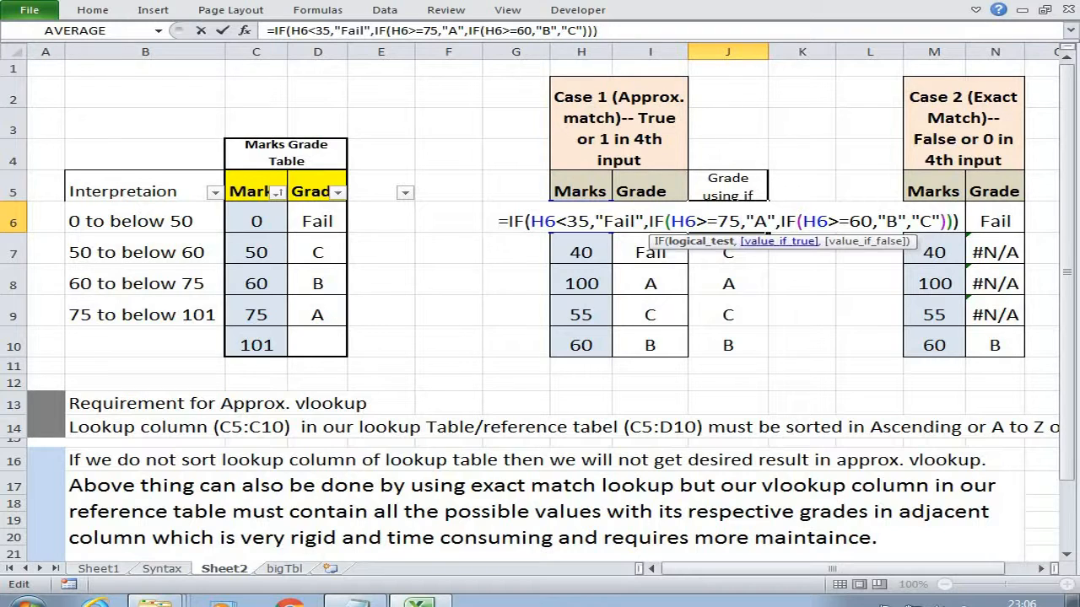
key(ctrl+Return)
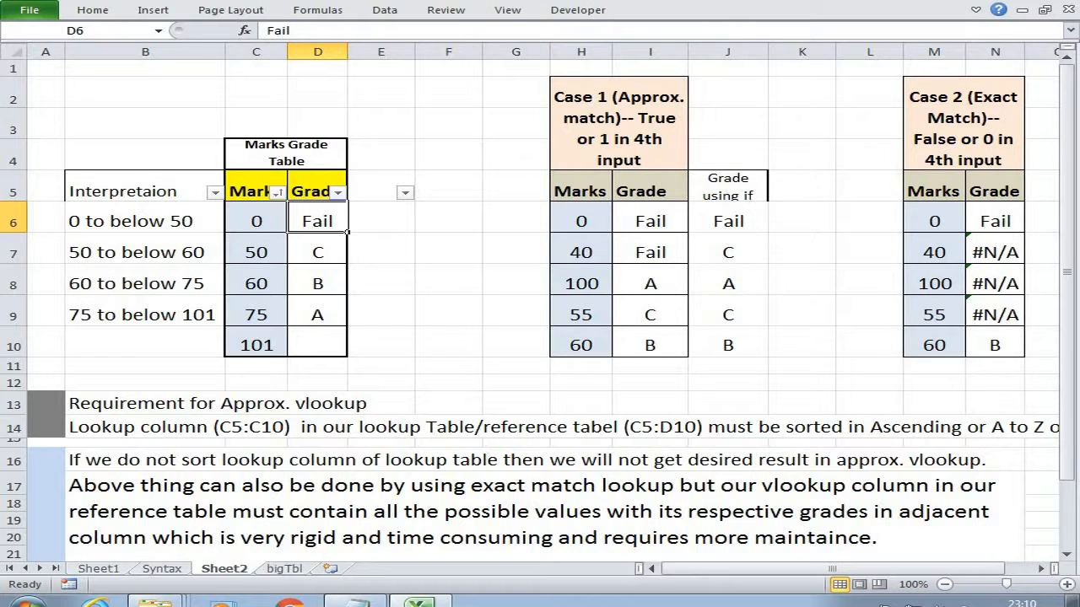
drag(582, 221, 650, 252)
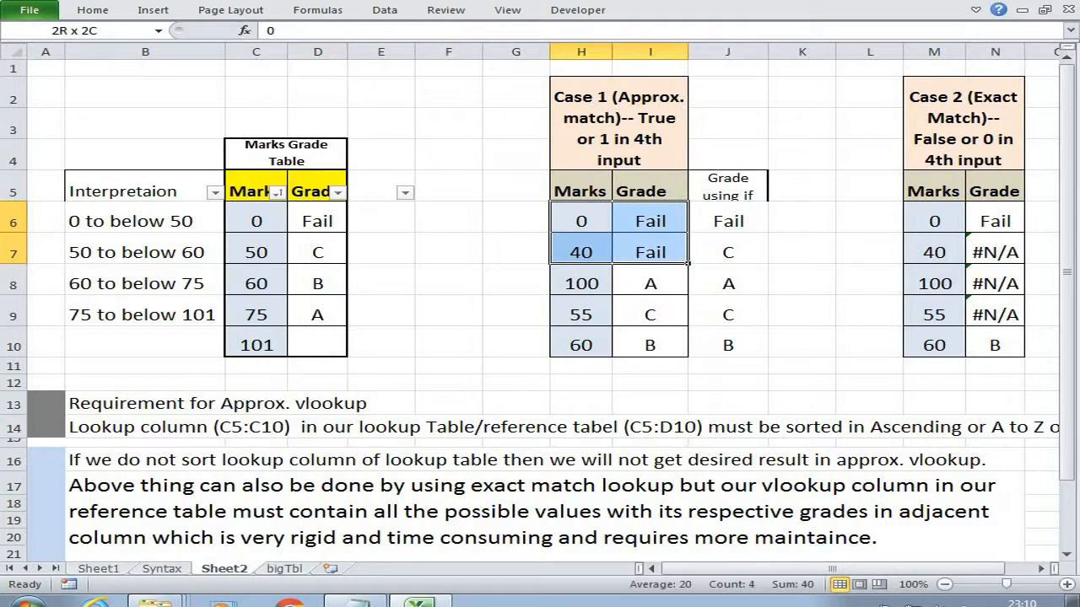
Replace the grade in D6 of the Marks Grade Table with "improve" and check the approximate VLOOKUP grades in I6:I7
click(317, 221)
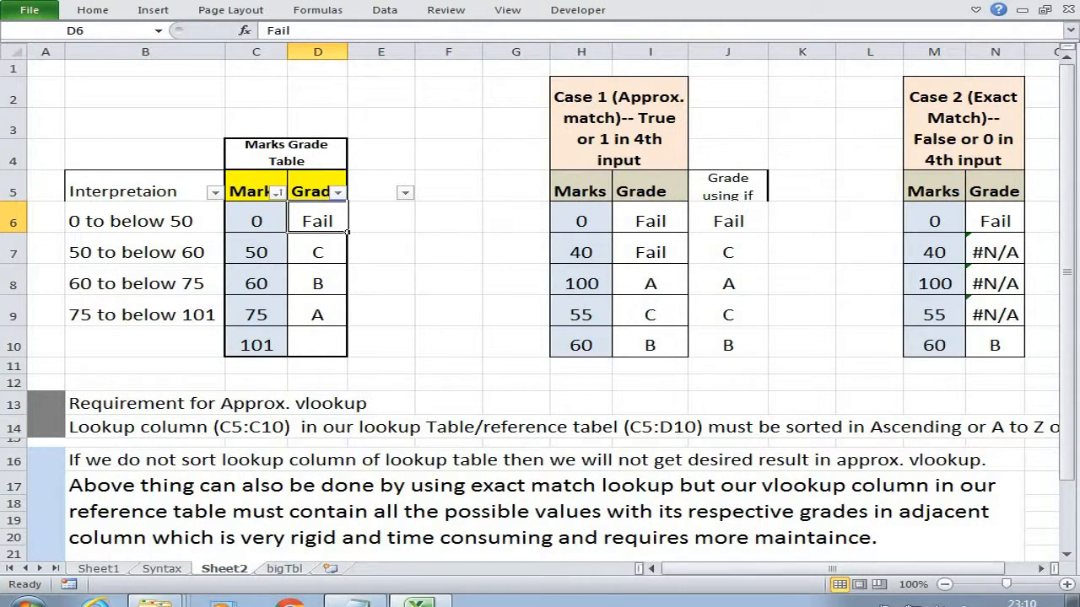
text(improve)
key(ctrl+Return)
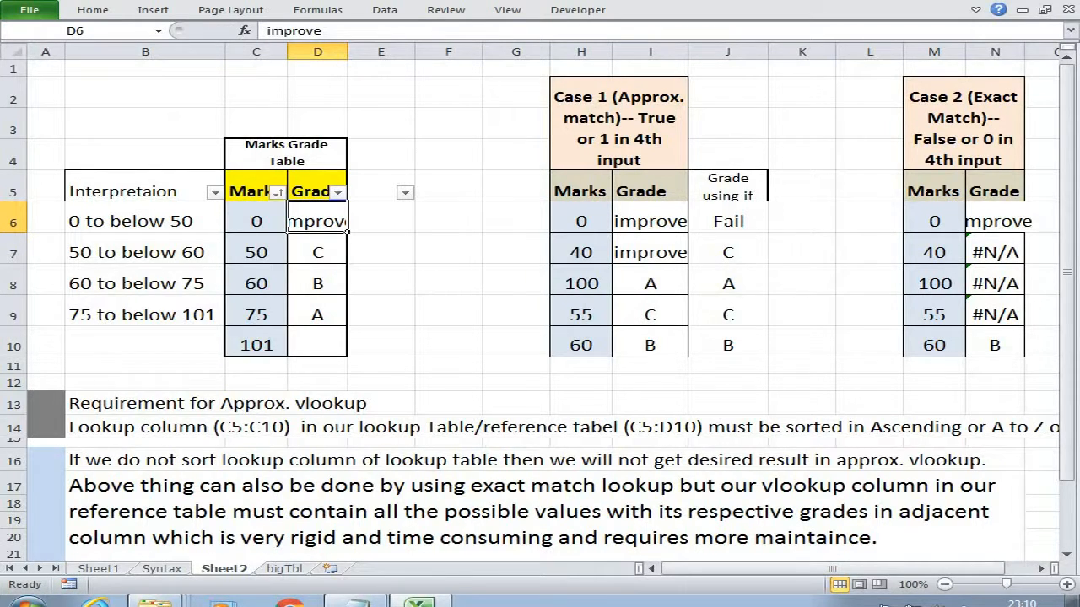
drag(650, 221, 650, 253)
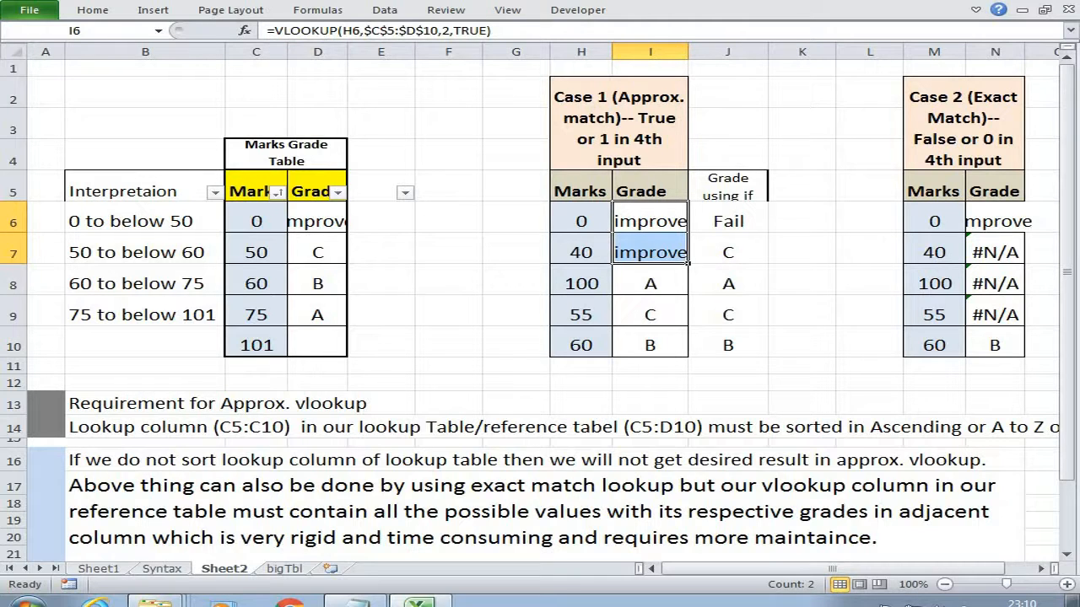
drag(318, 221, 318, 314)
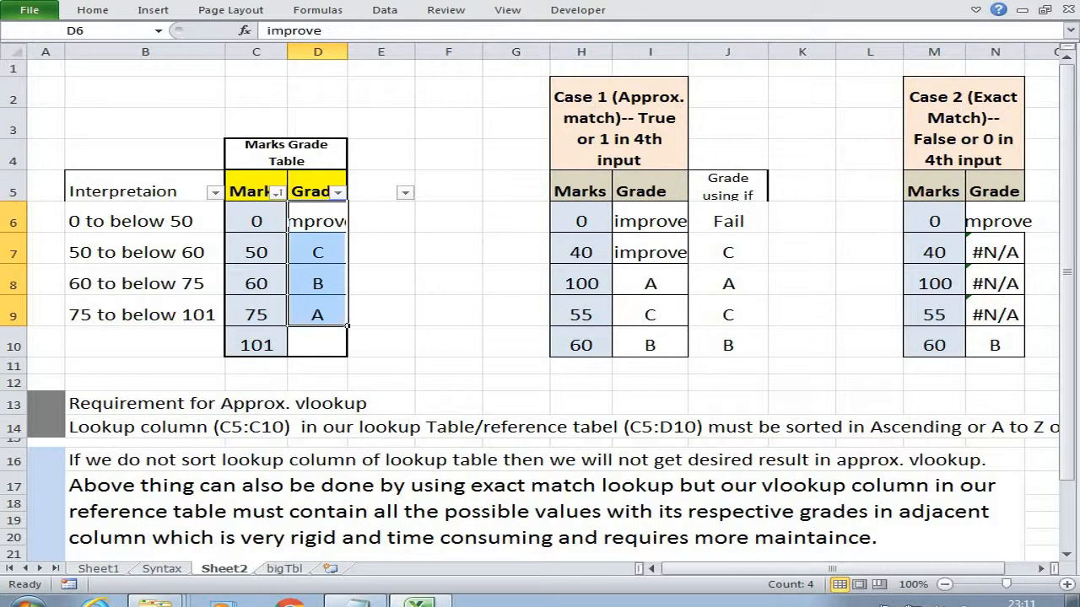
Insert a new row 7 in the Marks Grade Table, with the interpretation formula filled down from B6 and 35 as the mark in C7
drag(135, 252, 380, 252)
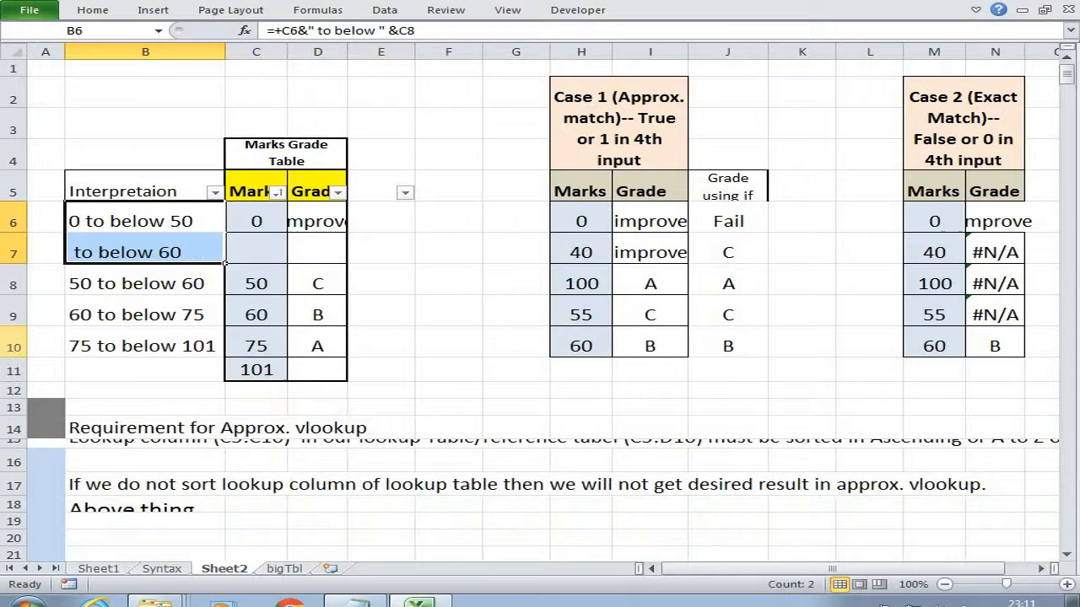
click(255, 252)
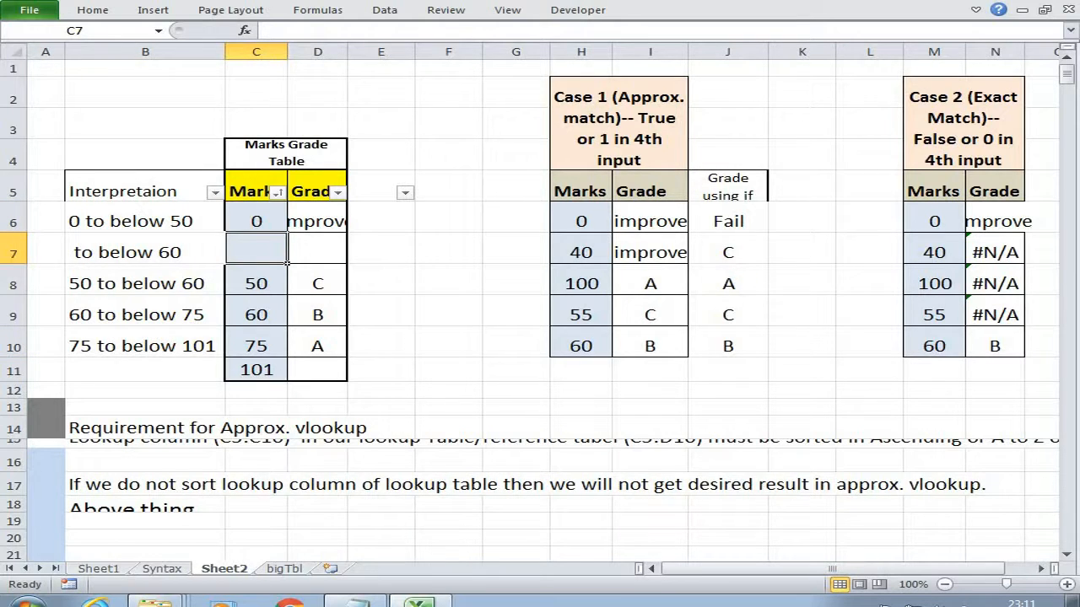
text(35)
key(Return)
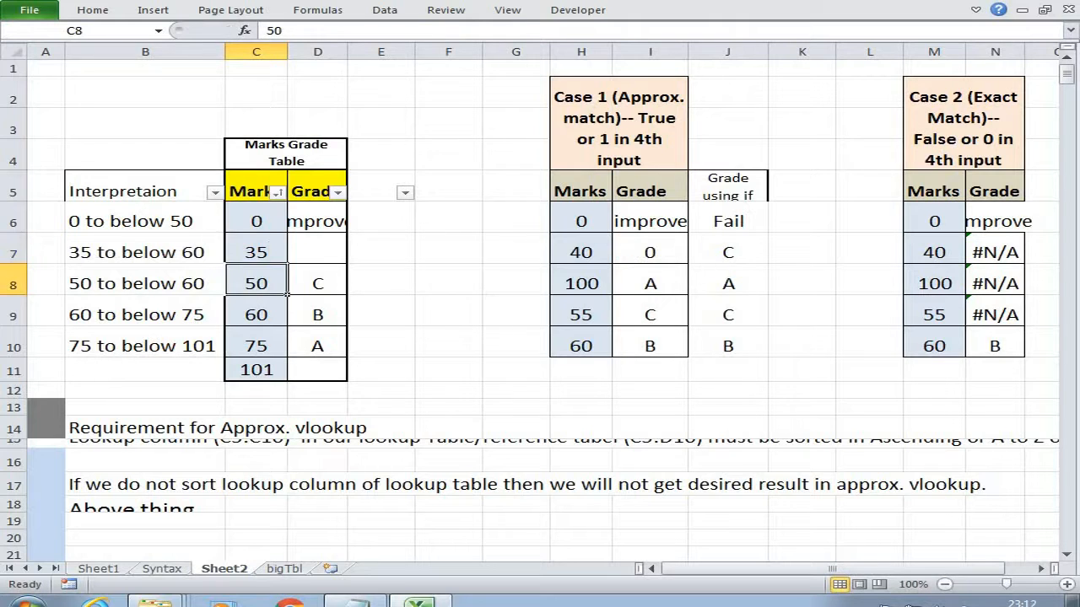
AutoFit the width of column D to the grade text in D6
click(336, 223)
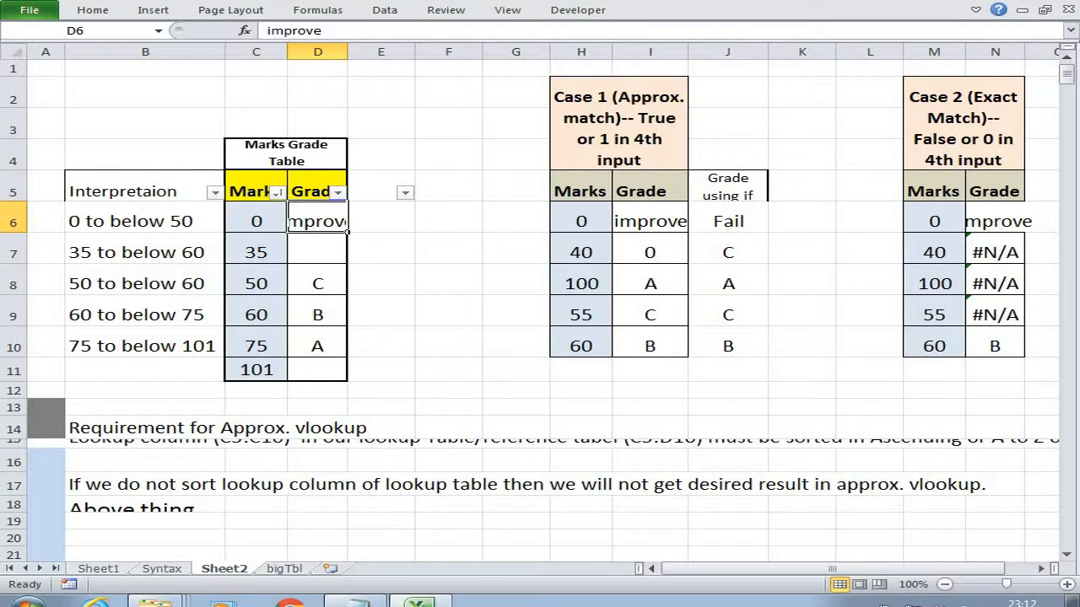
key(alt+o)
key(c)
key(a)
key(Down)
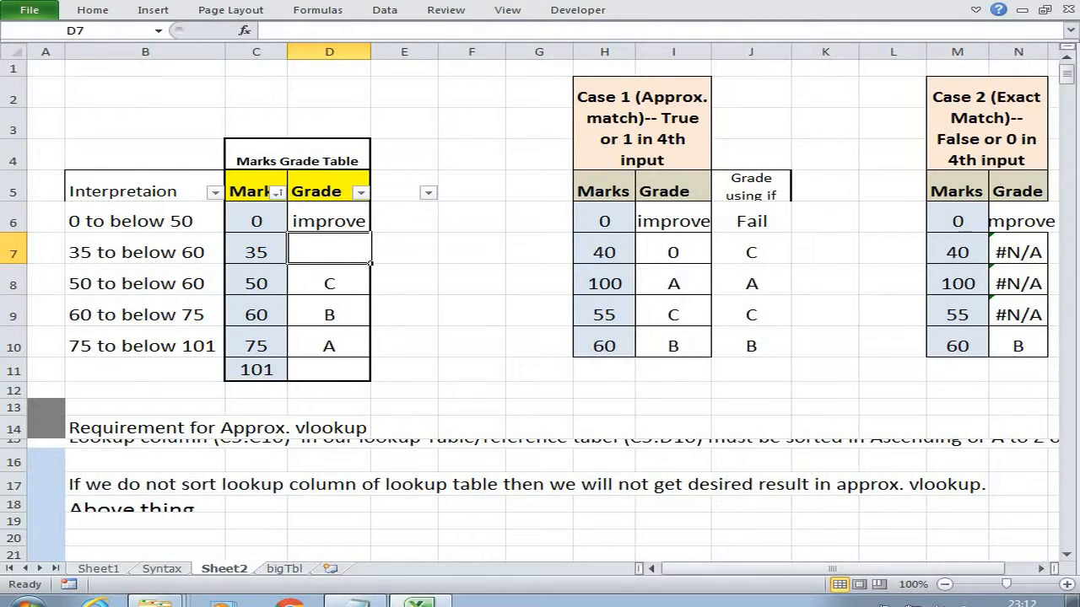
Enter the grade "c-" in D7 for the mark of 35
click(257, 284)
click(358, 259)
text(c-)
key(Return)
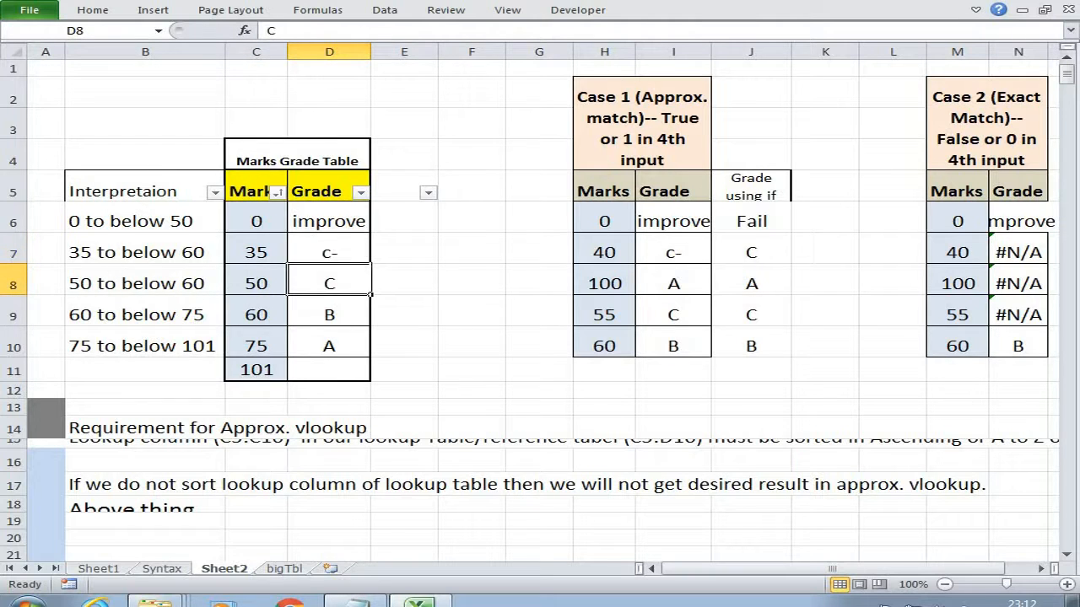
Compare the approximate VLOOKUP grades in column I with the Marks Grade Table and the nested IF formulas in J6 and J9
click(604, 252)
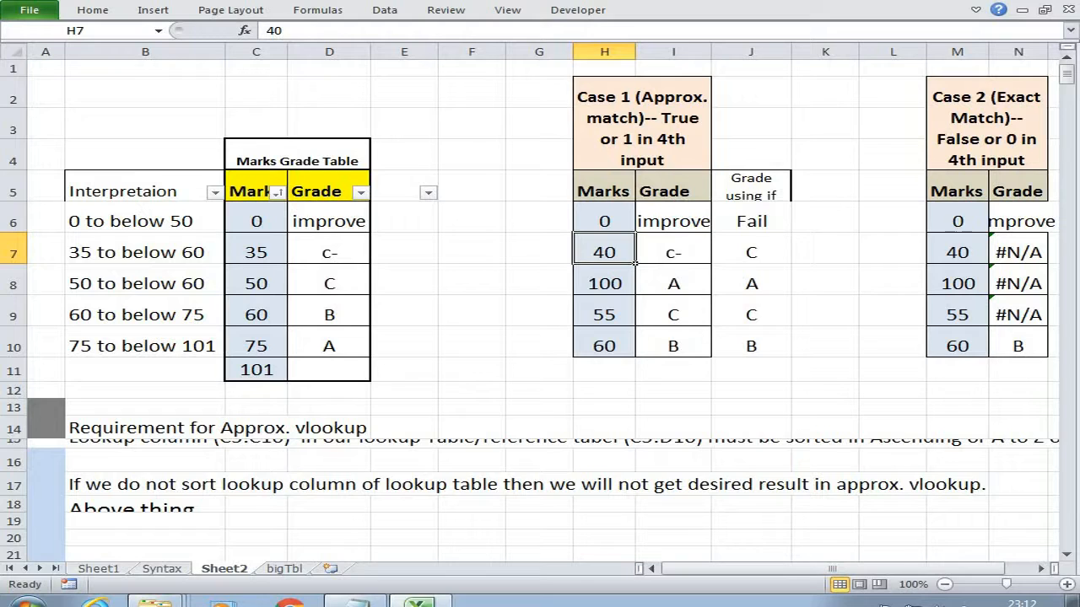
click(673, 252)
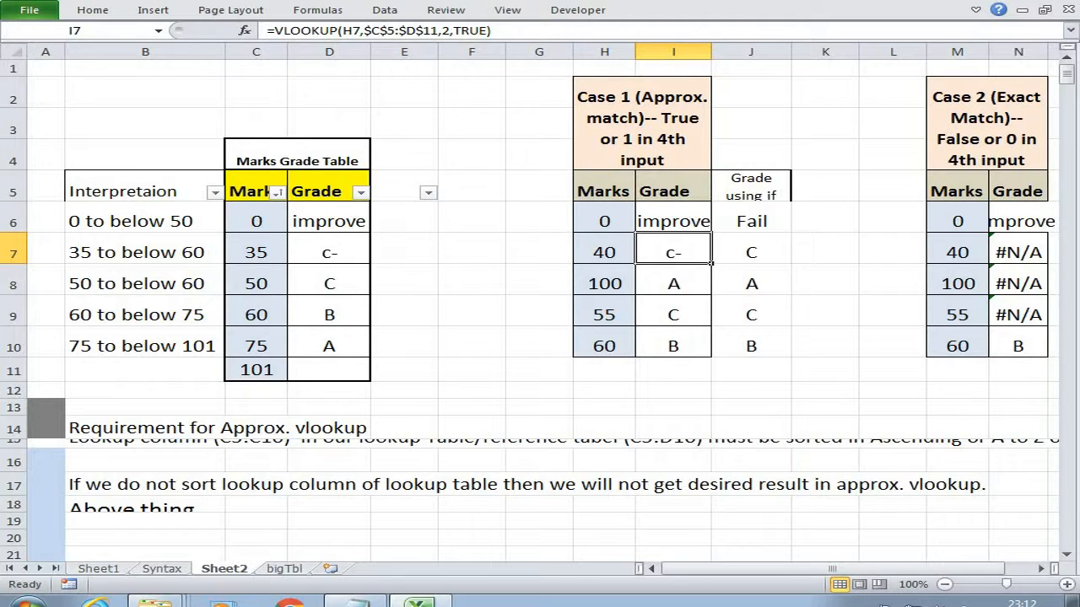
drag(255, 191, 329, 369)
drag(673, 191, 673, 345)
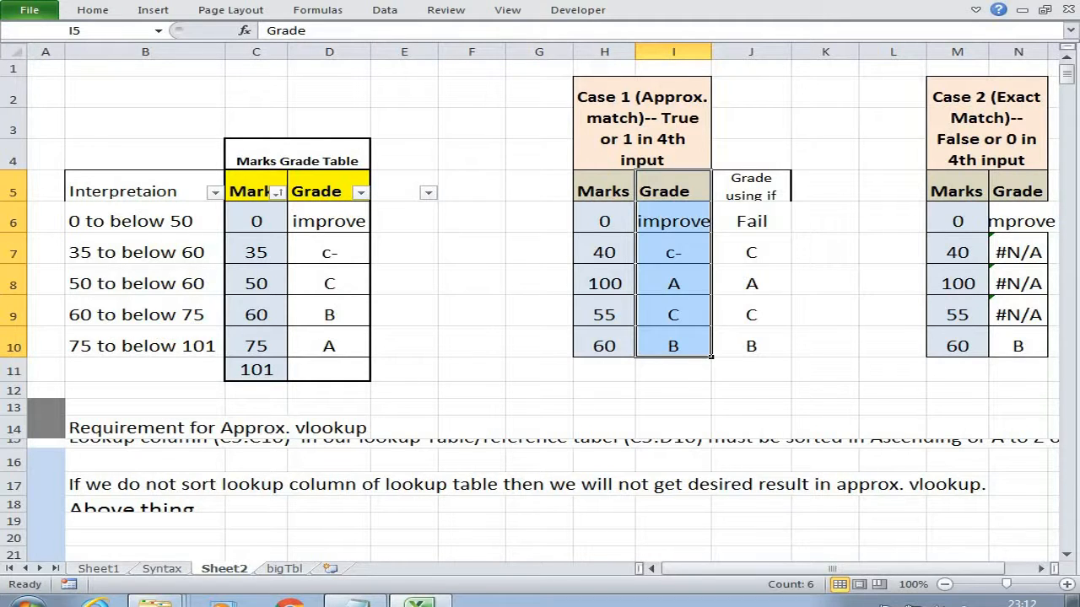
double_click(751, 221)
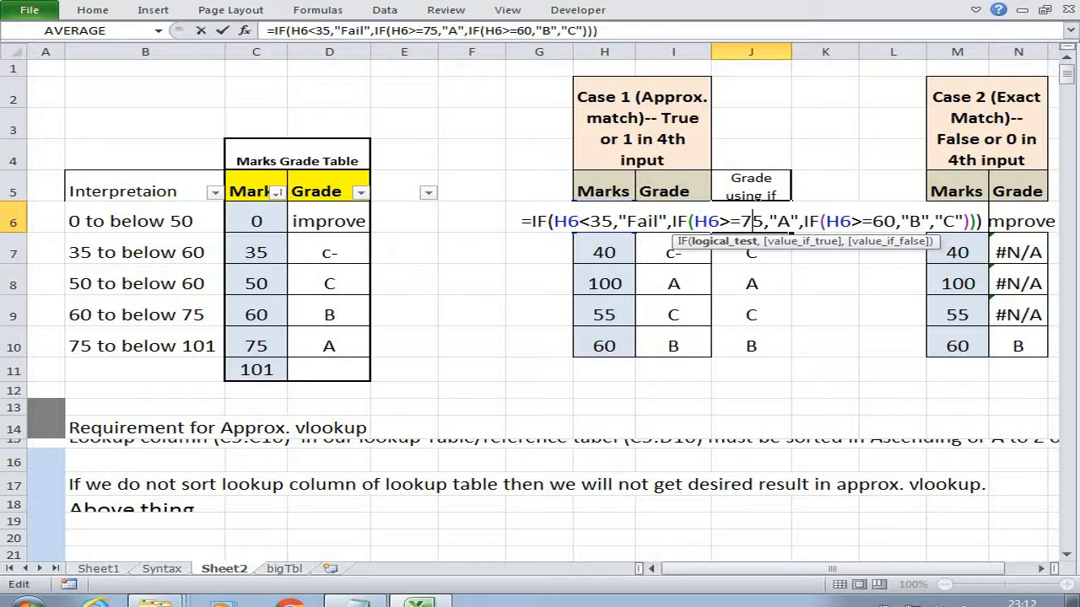
click(751, 315)
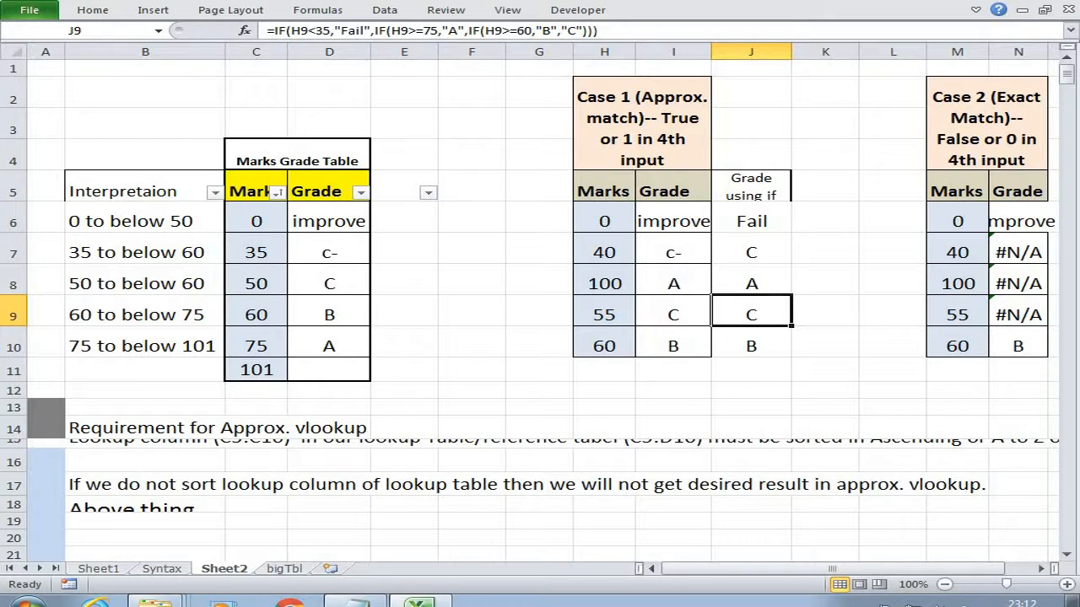